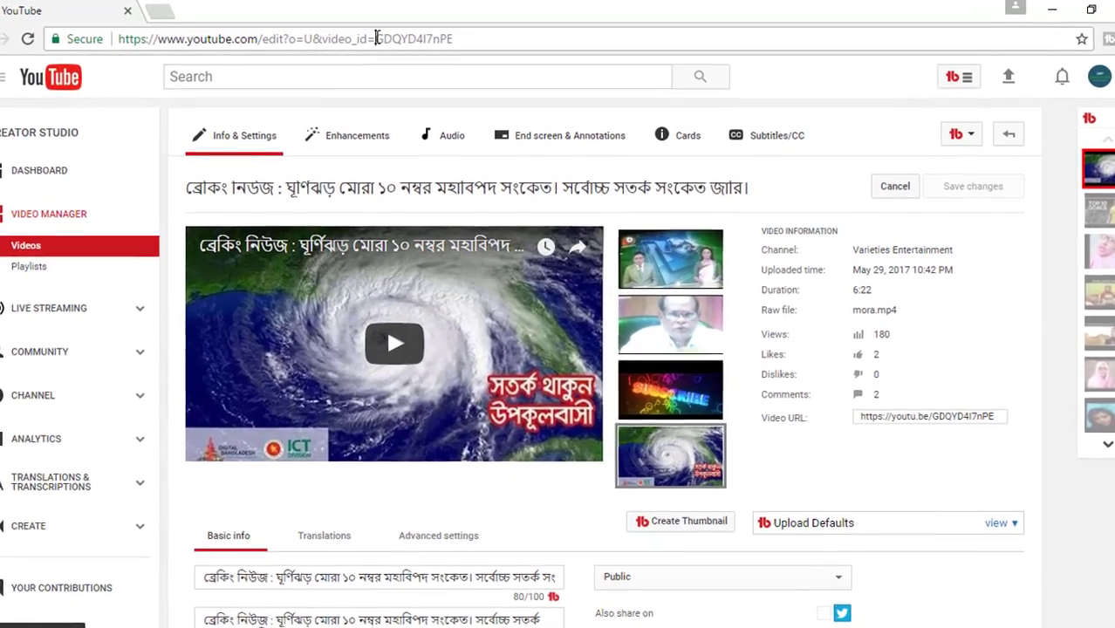
Copy the video ID GDQYD4I7nPE from the YouTube edit page address into the ID-YOUTUBE-VIDEO field of the masspings.com YouTube video backlink generator
left_click_drag(382, 39, 459, 40)
key("ctrl+c")
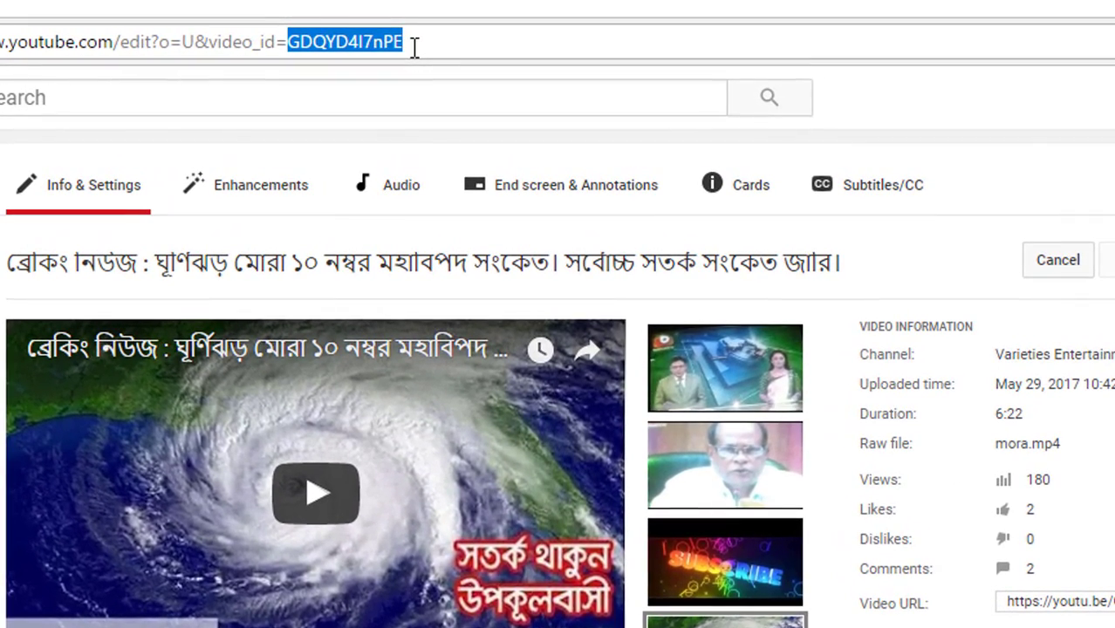
key("ctrl+t")
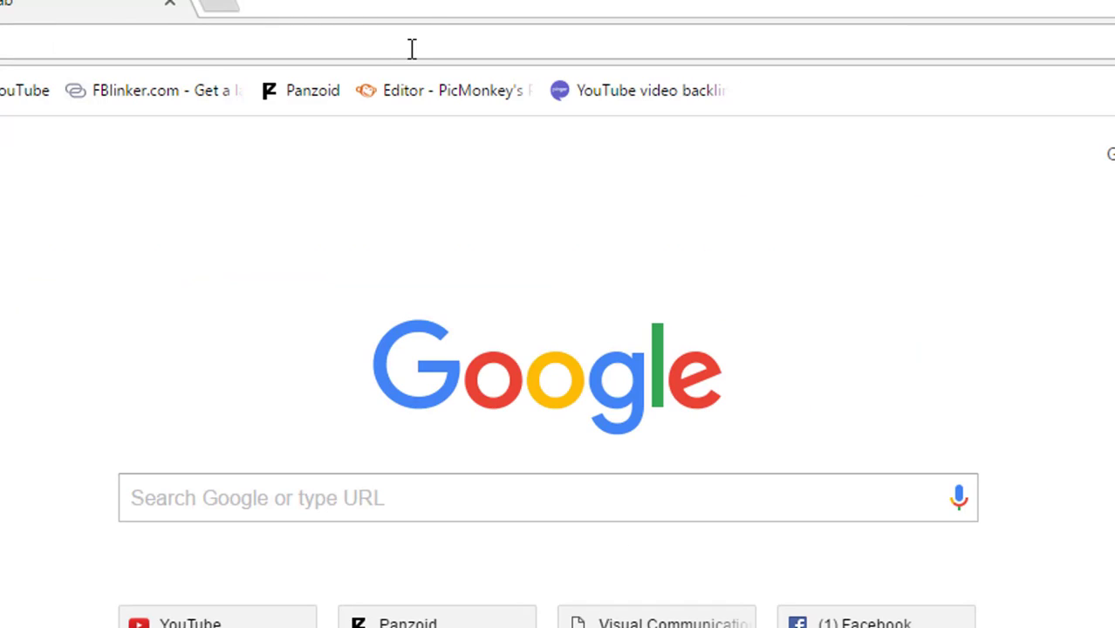
left_click(593, 91)
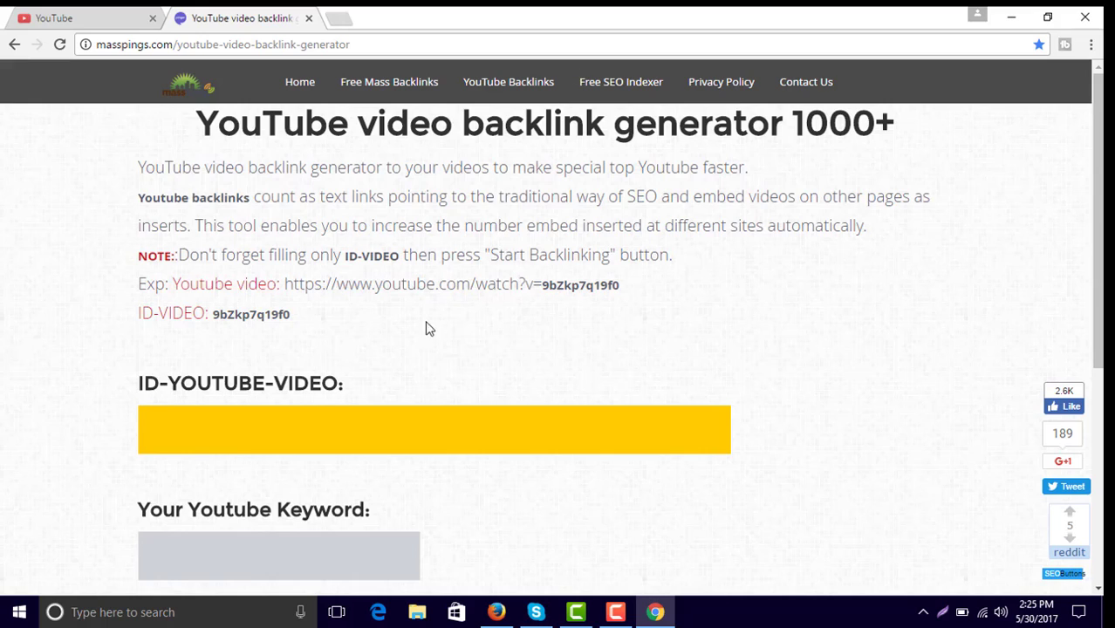
left_click(256, 436)
key("ctrl+v")
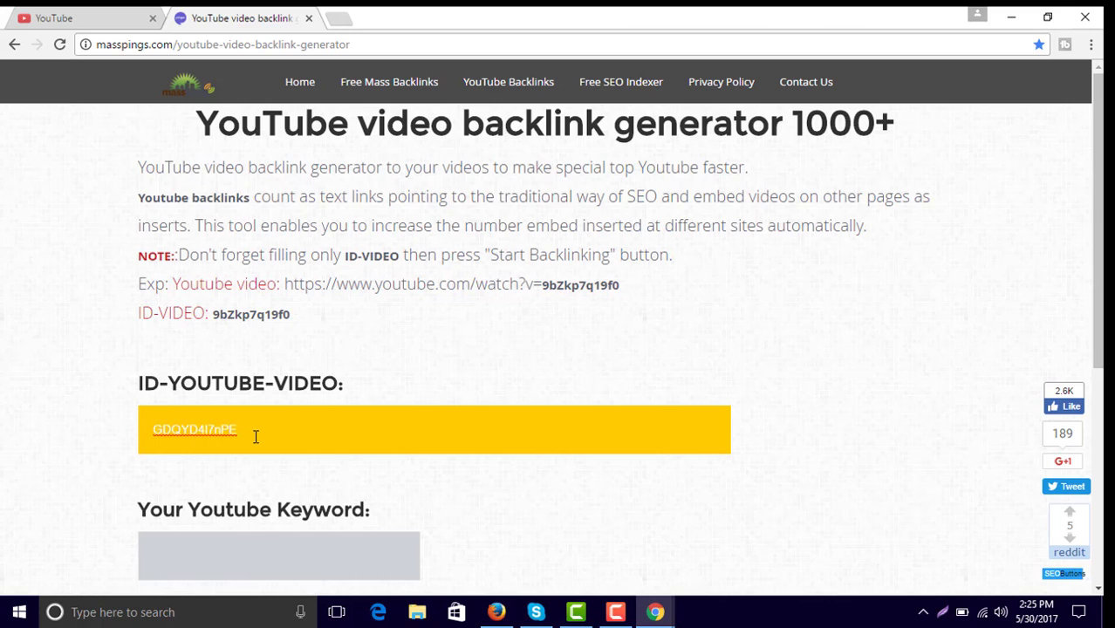
Copy the video's full Bengali title from the YouTube edit page into the backlink generator's Your Youtube Keyword field
scroll(255, 436, "down", 2)
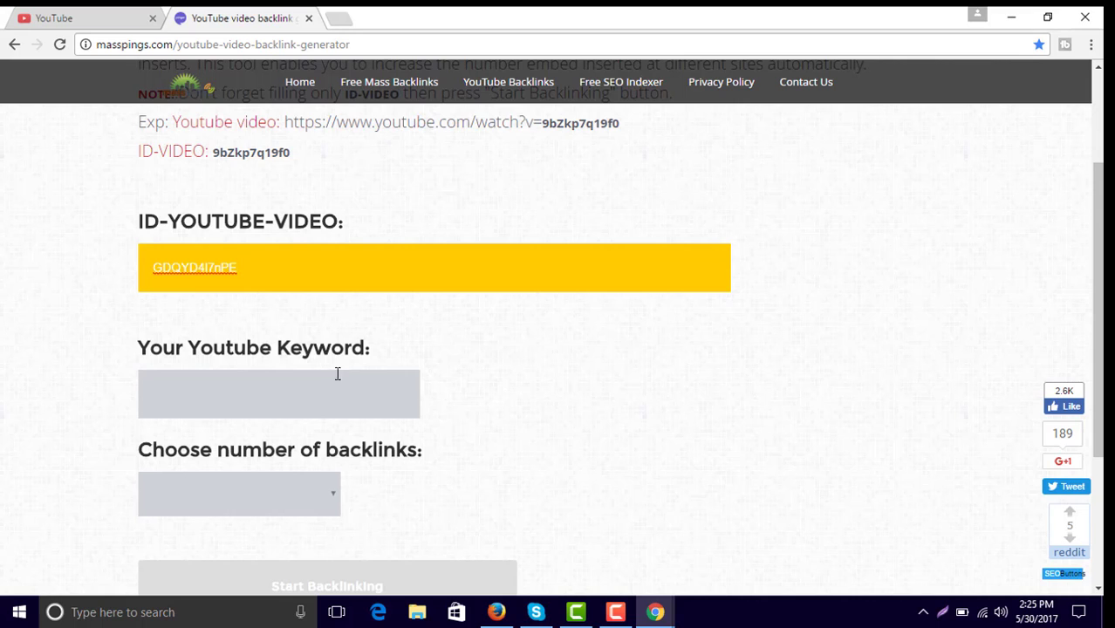
left_click(91, 18)
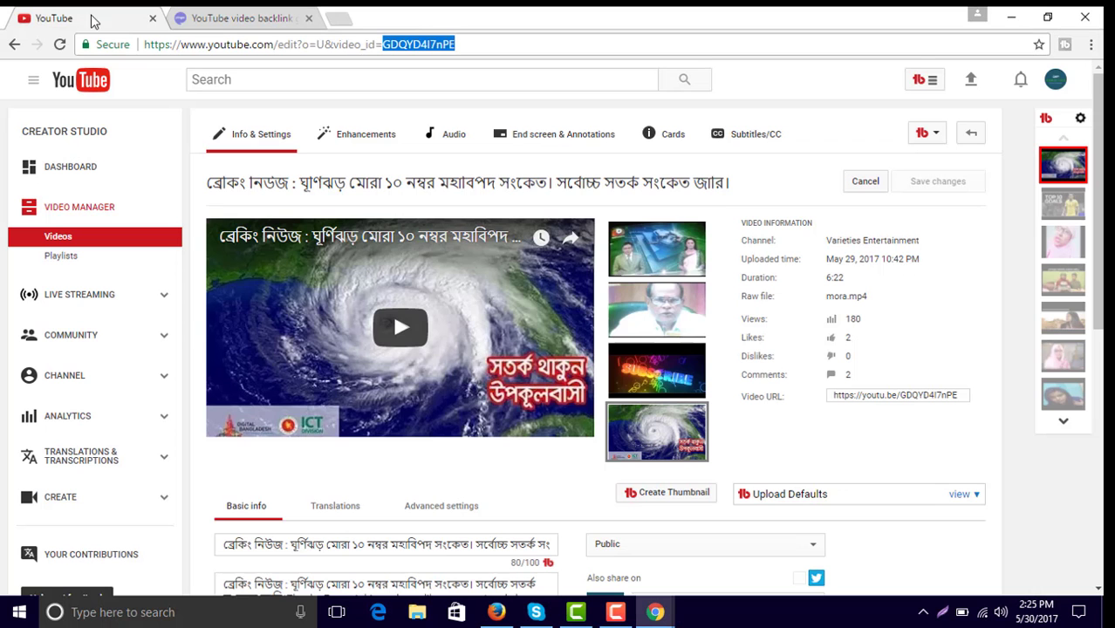
left_click(741, 186)
left_click_drag(729, 185, 215, 186)
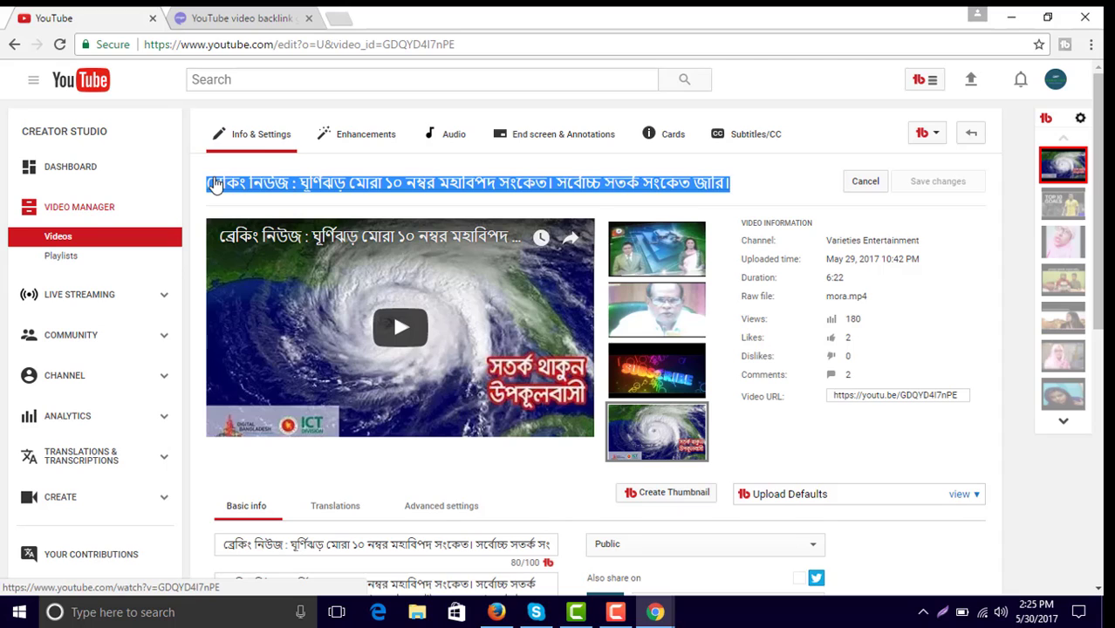
left_click(250, 17)
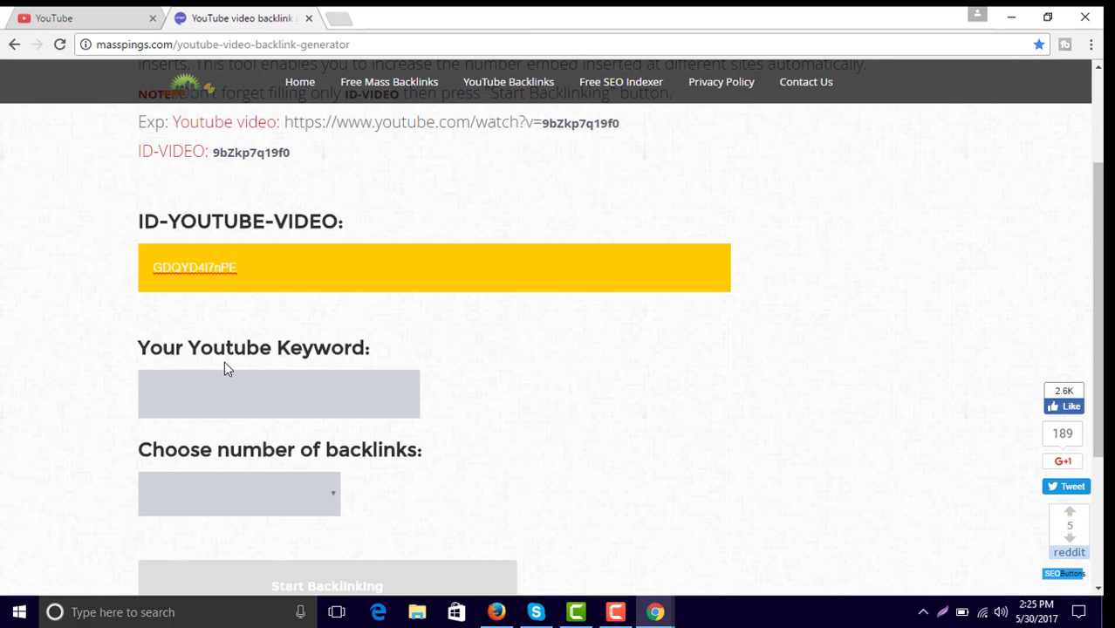
left_click(223, 385)
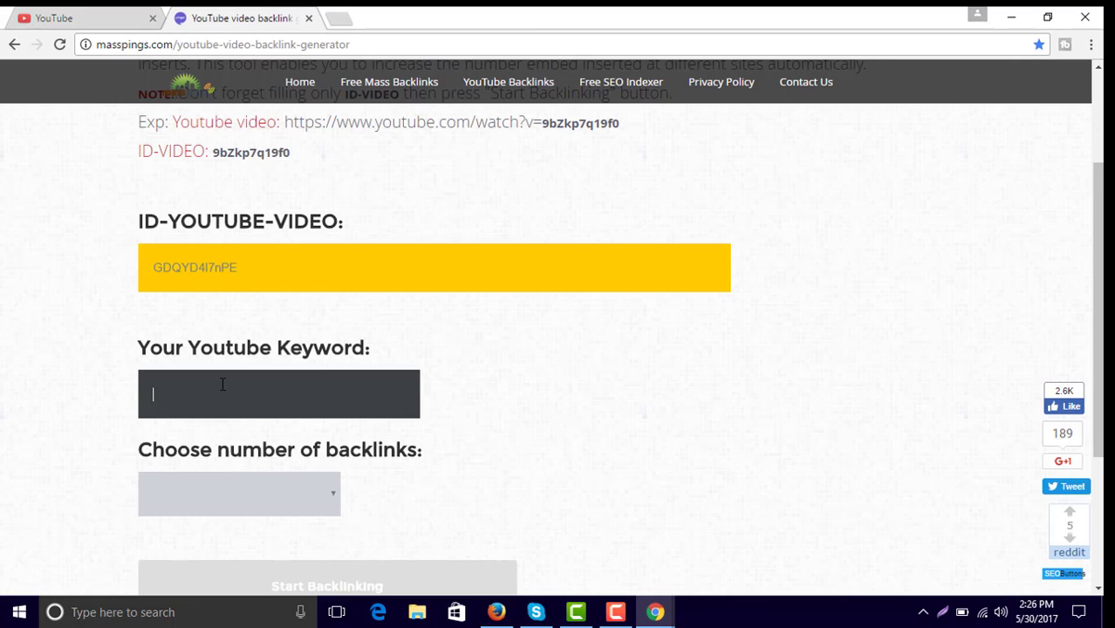
key("ctrl+v")
Set the number of backlinks to 50 and start the backlinking
scroll(222, 385, "down", 3)
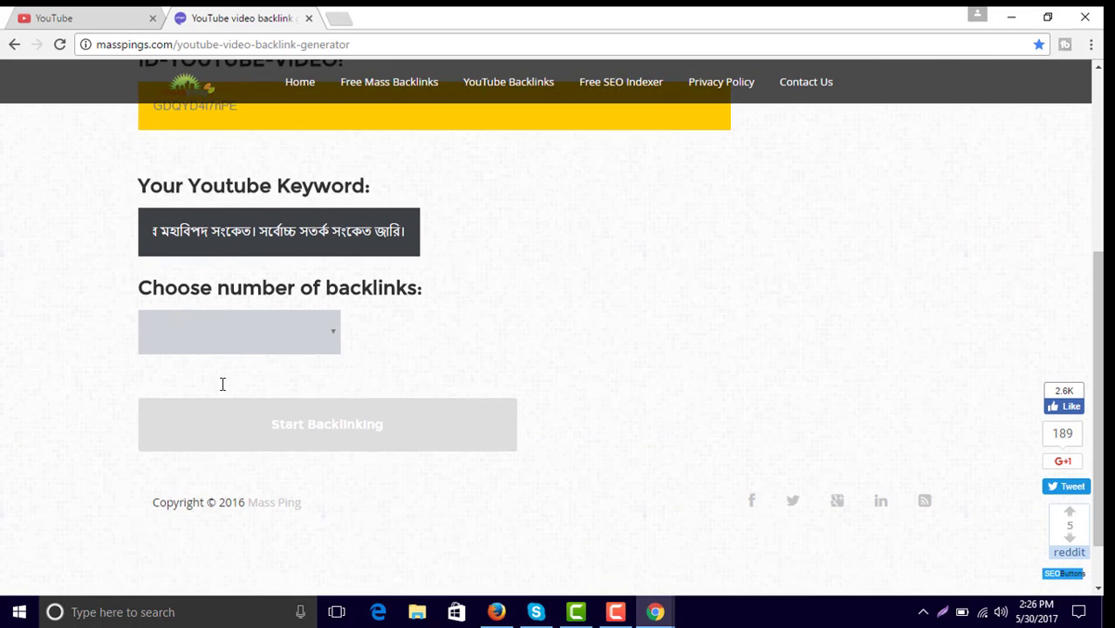
left_click(333, 334)
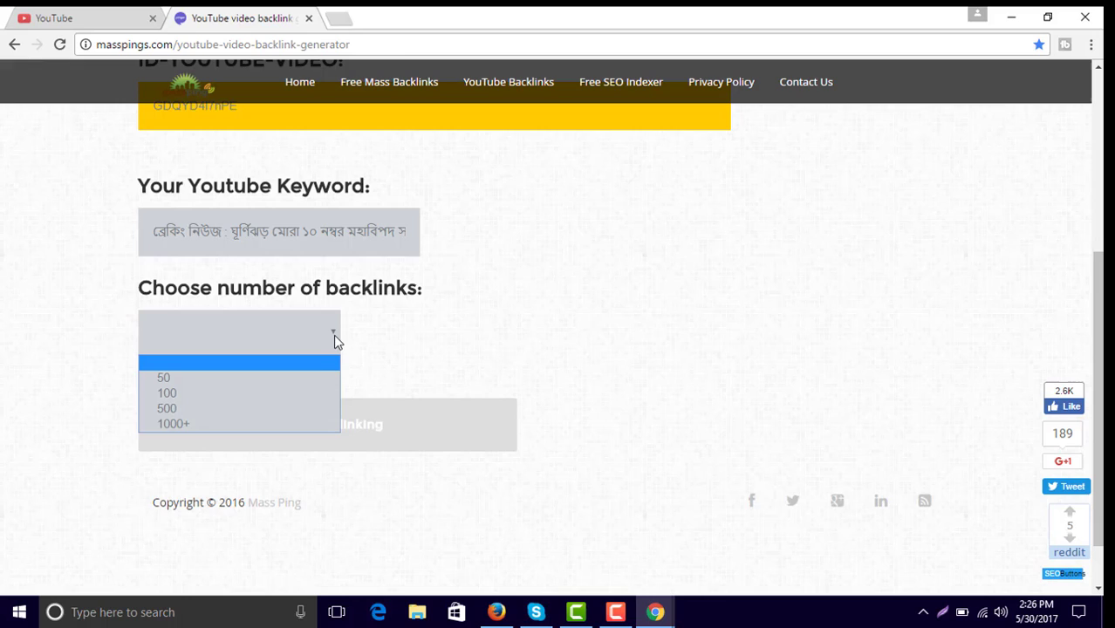
left_click(294, 384)
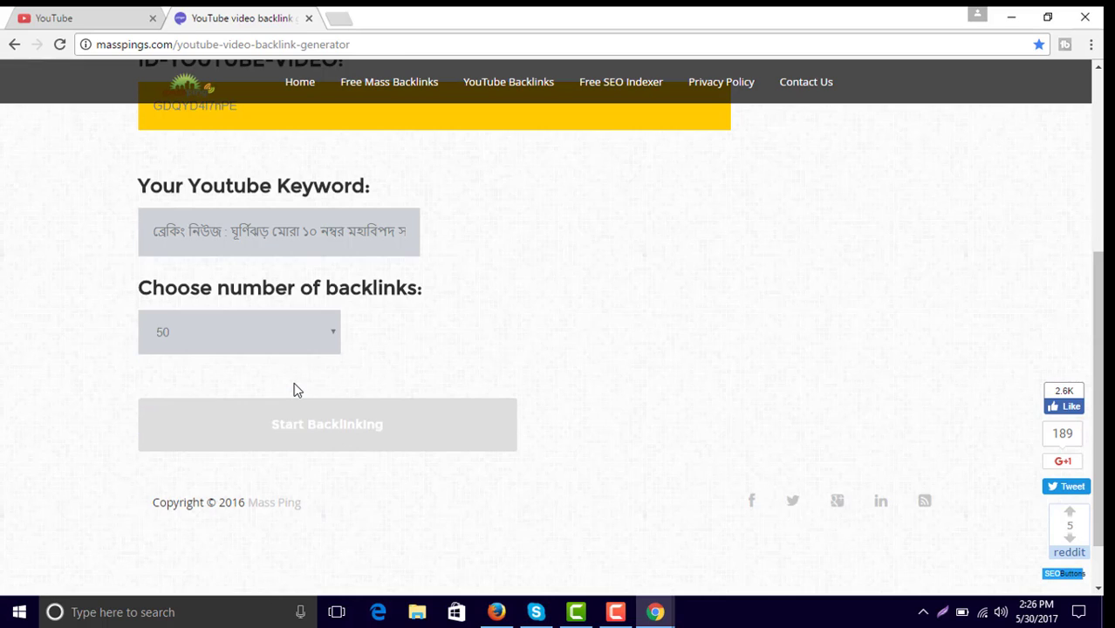
left_click(309, 439)
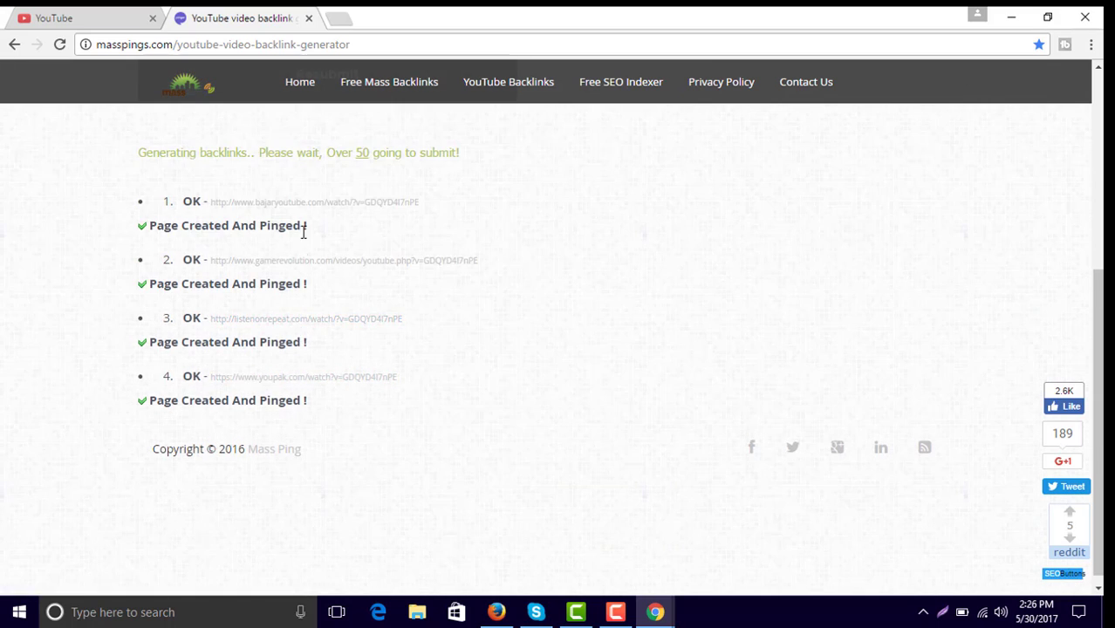
View and close the generated bajaryoutube.com backlink page, and open the listenonrepeat.com backlink
left_click(316, 203)
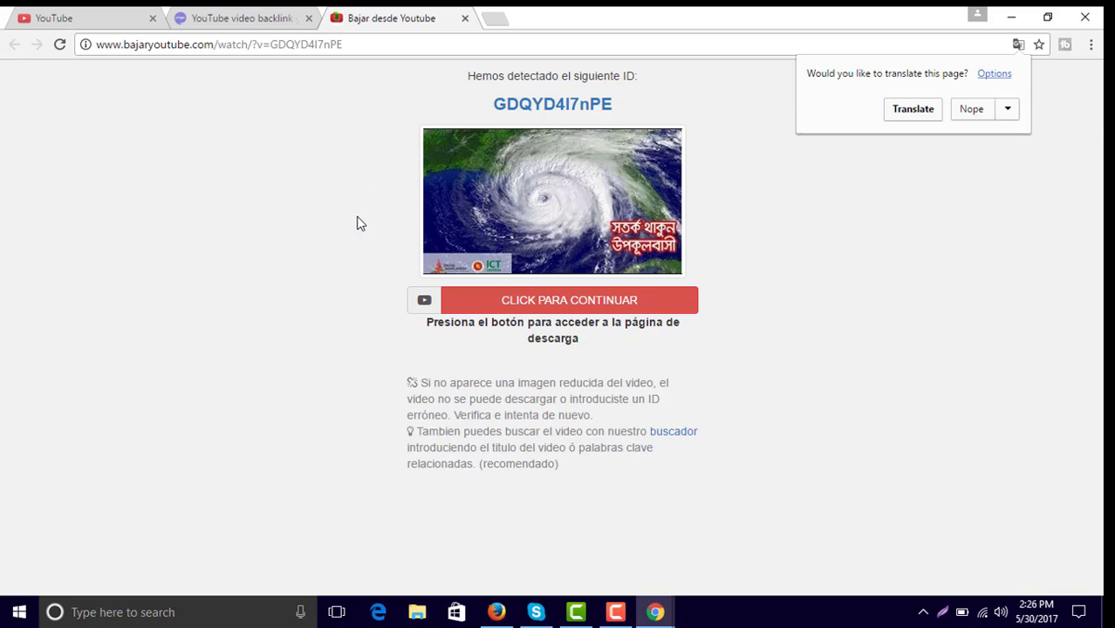
left_click(466, 19)
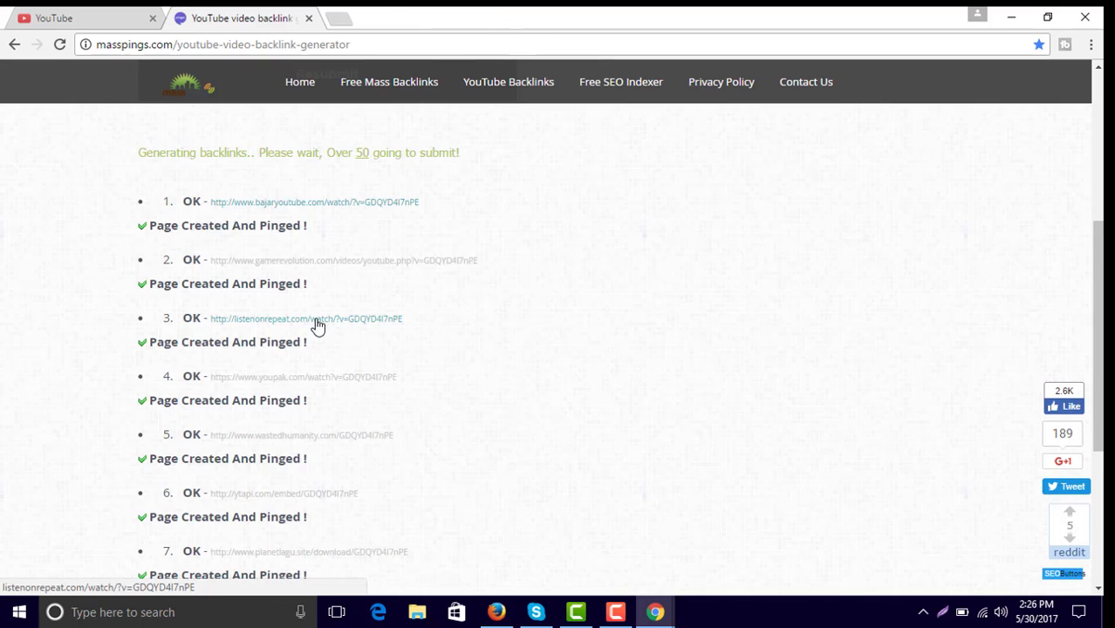
left_click(318, 326)
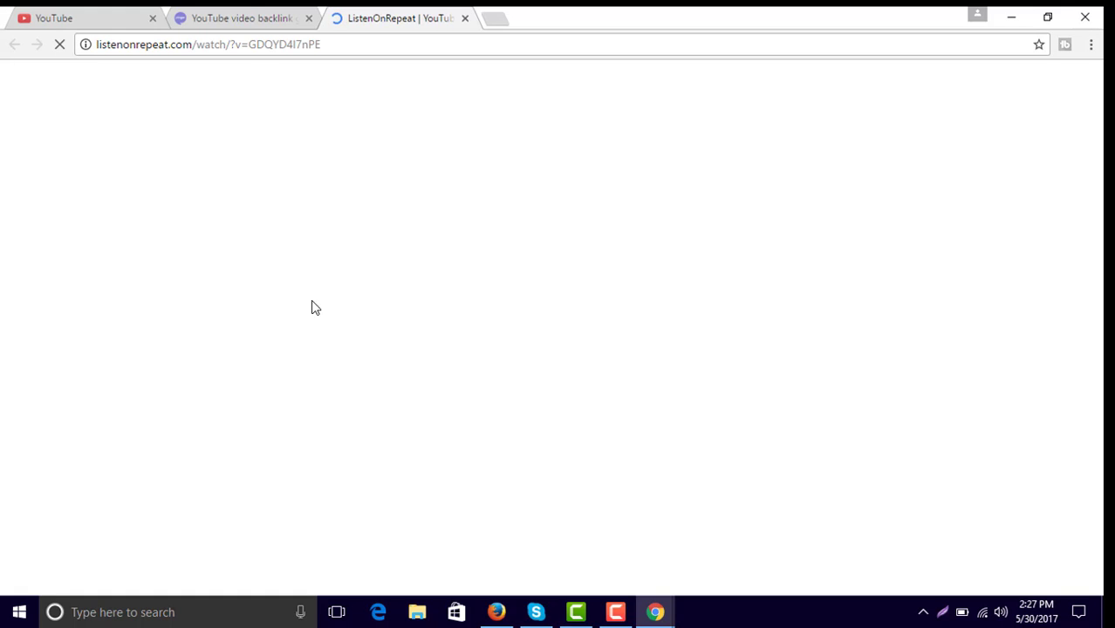
Open the wastedhumanity.com backlink, look over its page for the video, and close both open backlink pages
left_click(249, 13)
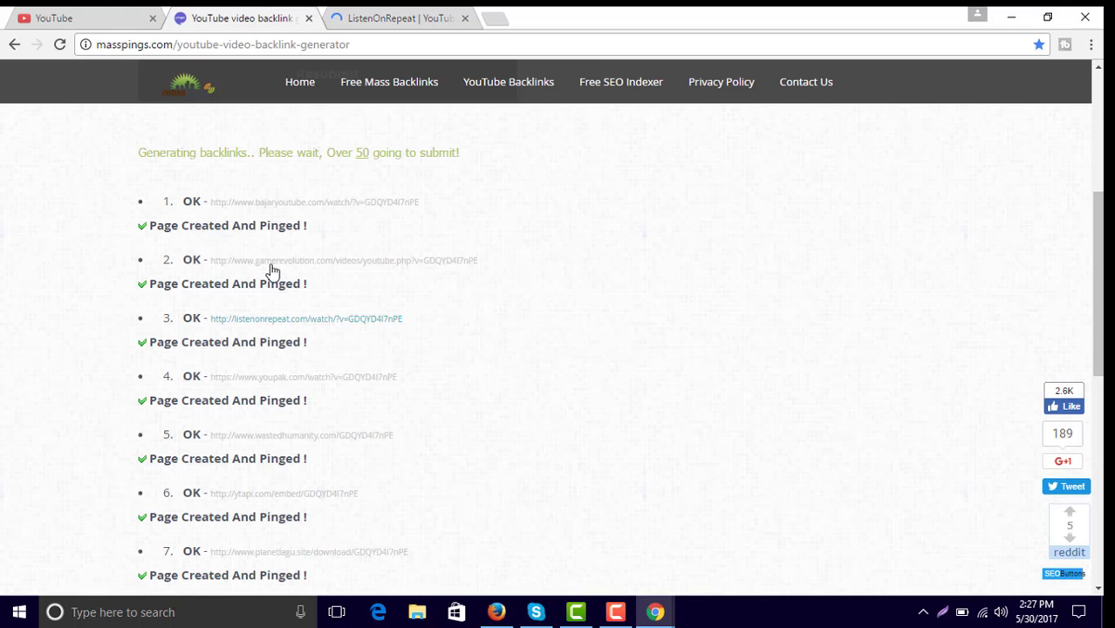
left_click(274, 436)
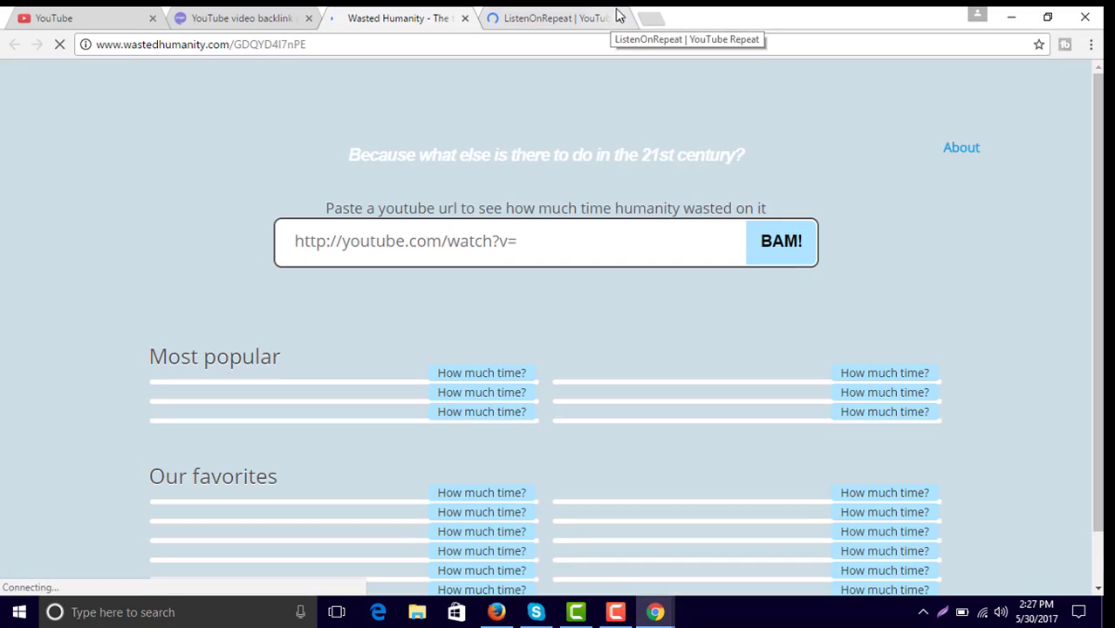
scroll(574, 228, "down", 8)
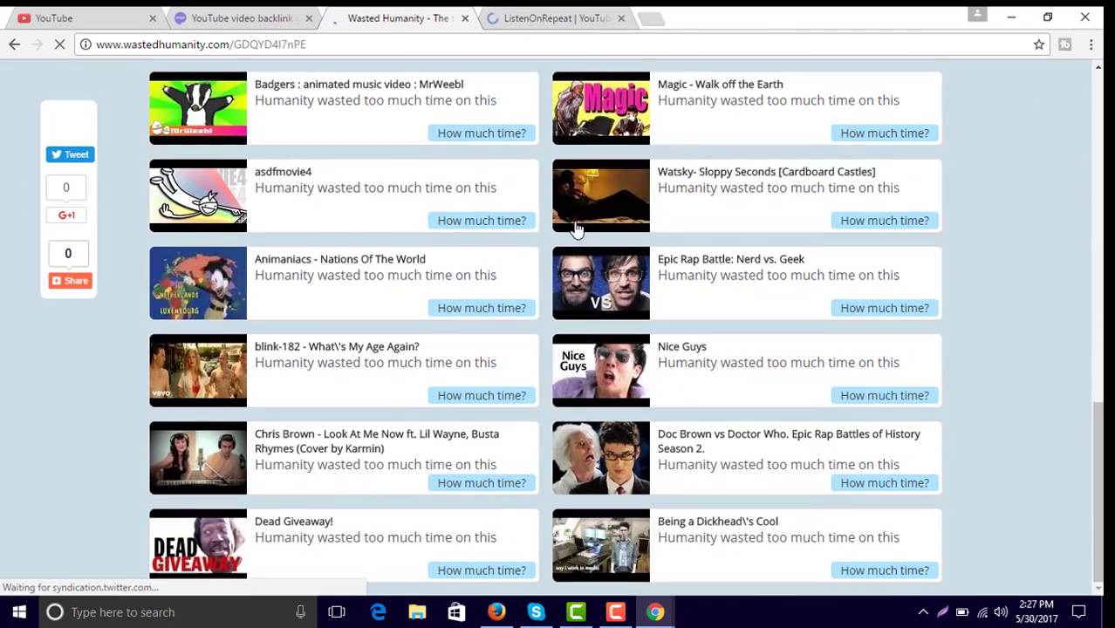
scroll(574, 229, "up", 10)
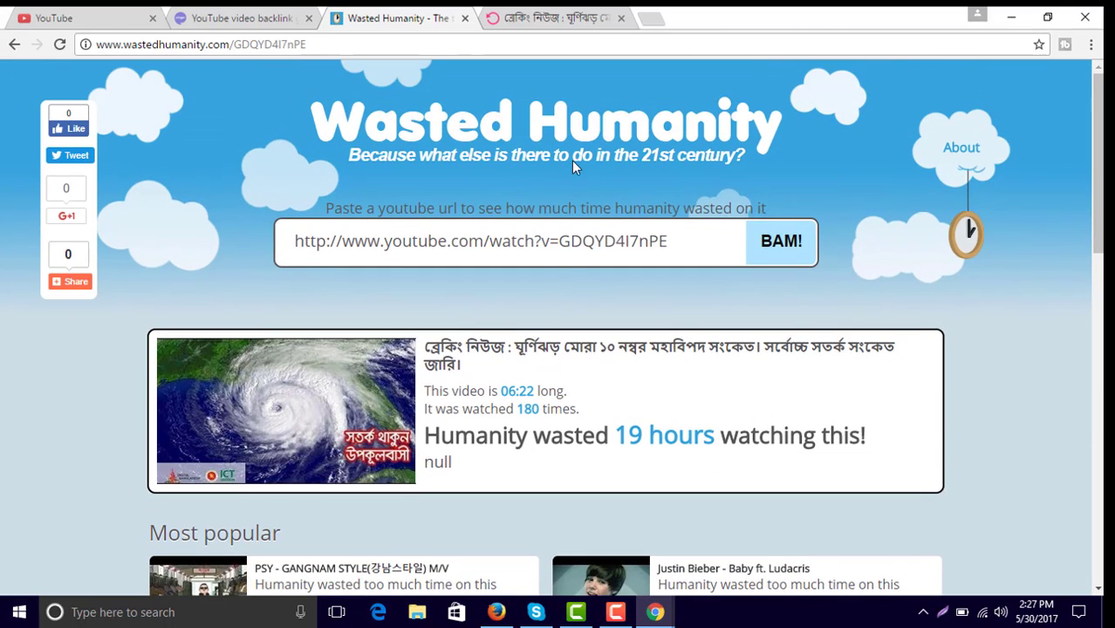
left_click(621, 19)
left_click(625, 19)
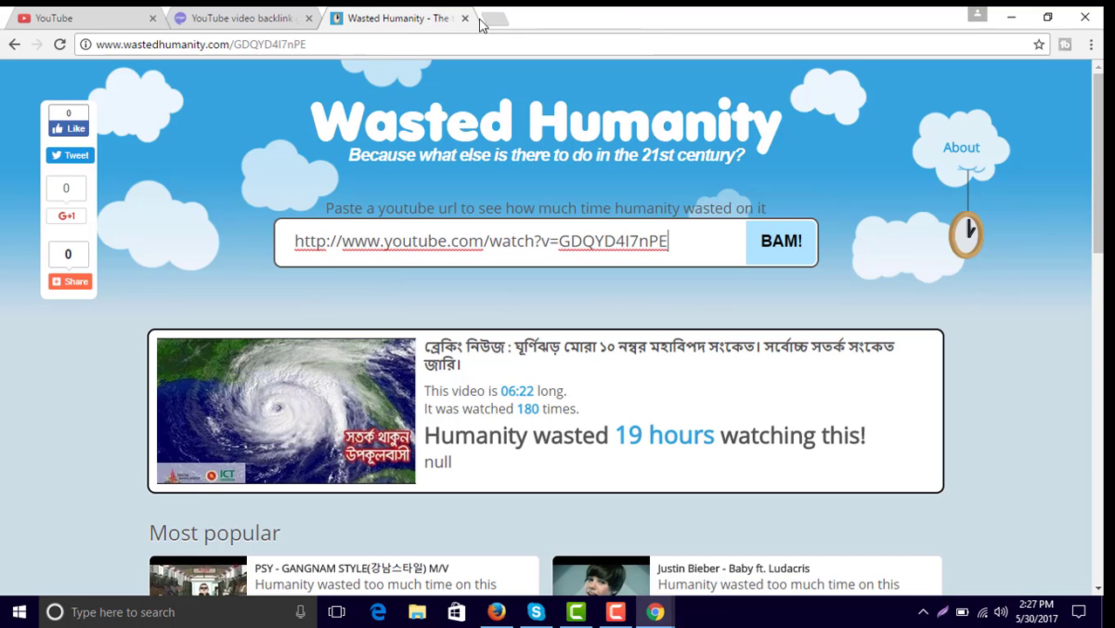
left_click(500, 100)
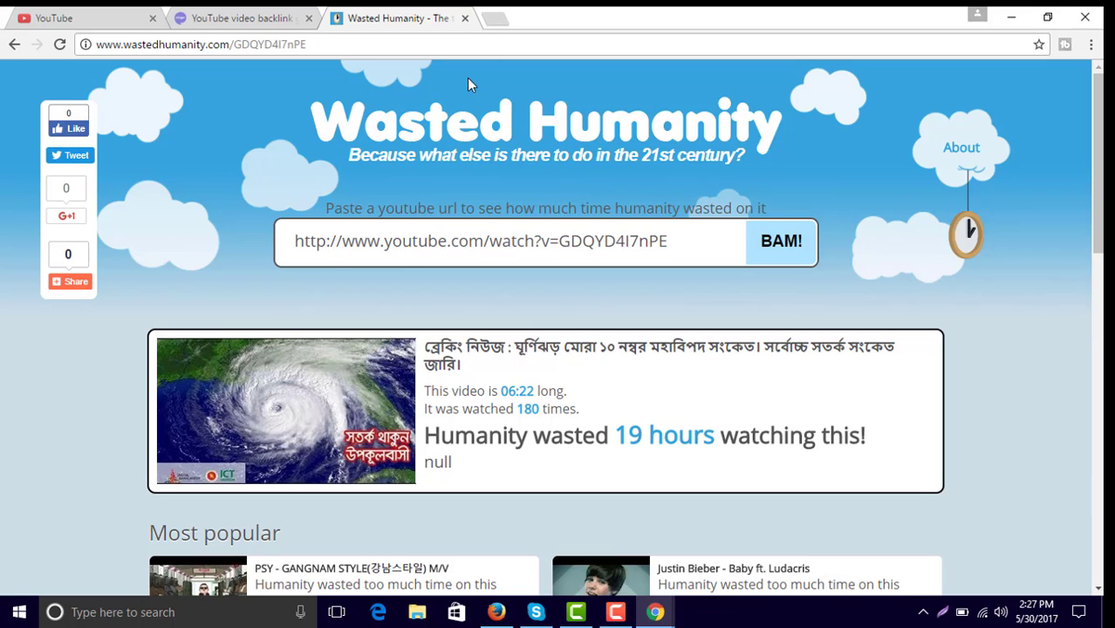
left_click(465, 18)
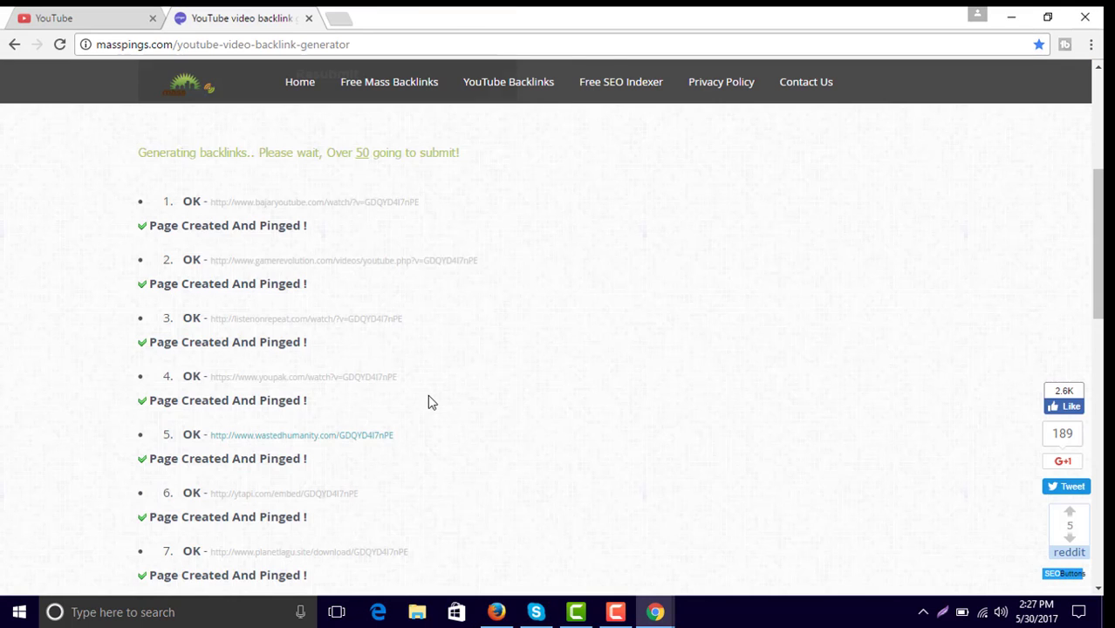
Open the templegymnastics.com backlink, examine the embedded video and its details, and close the page
scroll(427, 402, "down", 10)
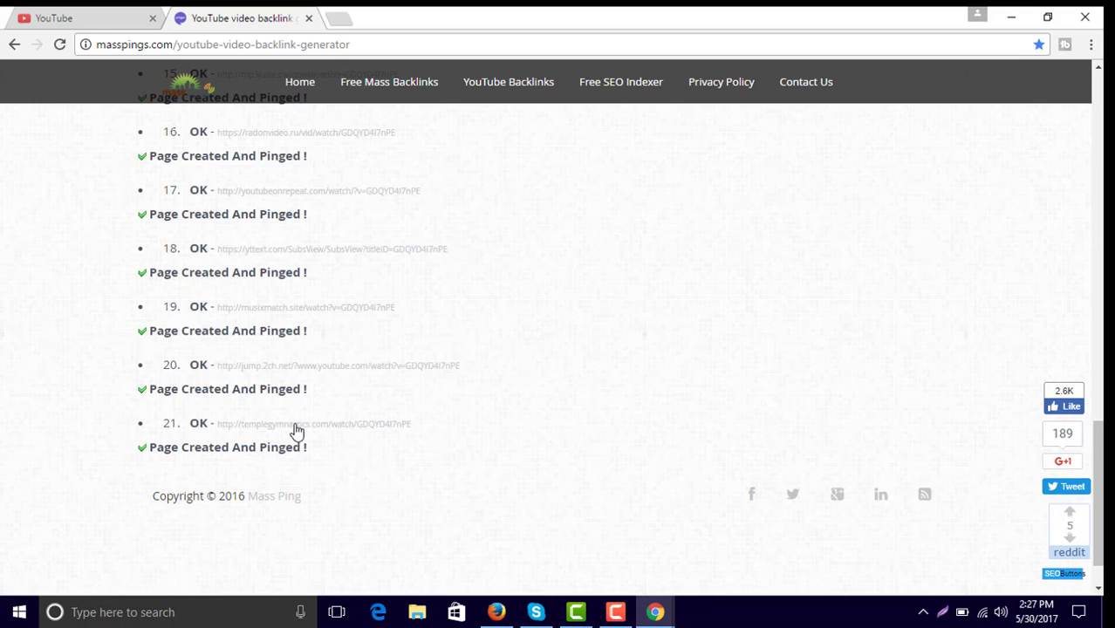
left_click(296, 427)
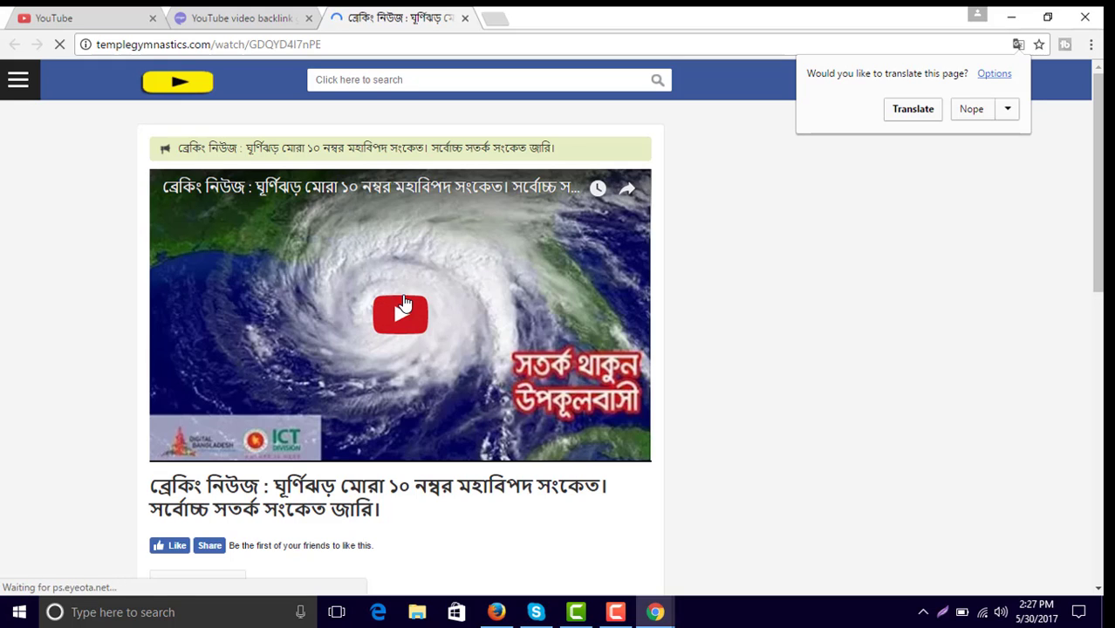
scroll(403, 302, "down", 5)
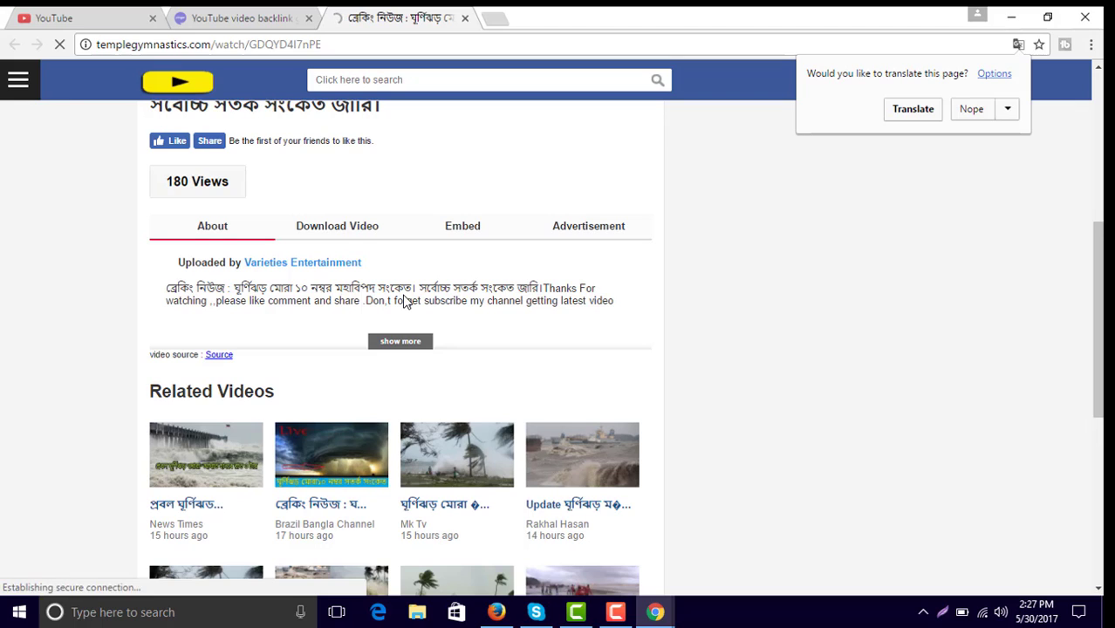
scroll(404, 295, "up", 5)
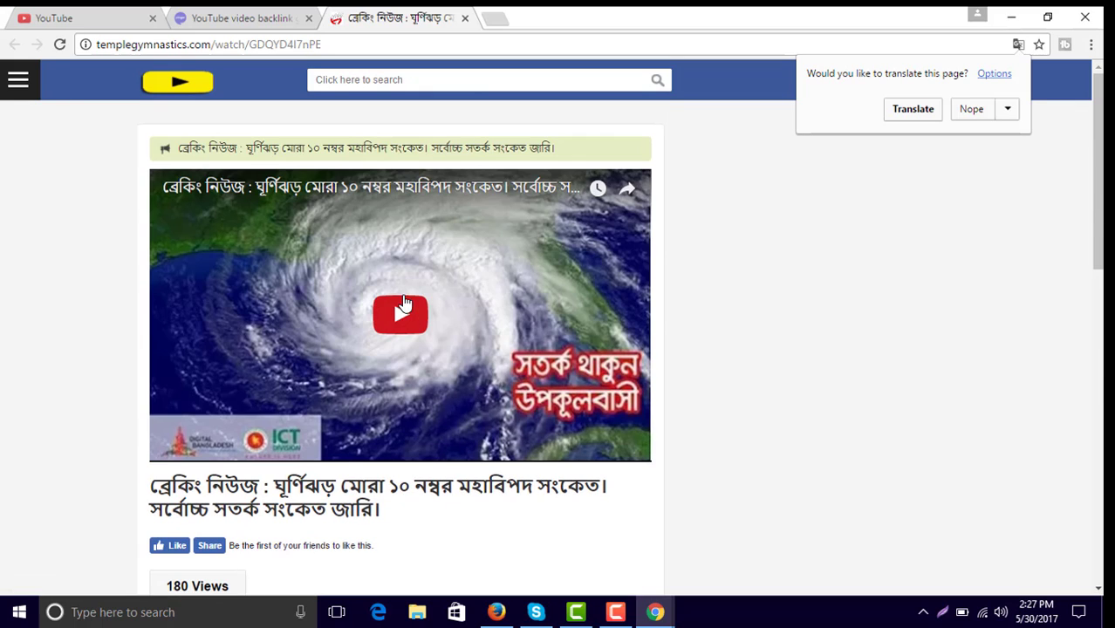
scroll(405, 301, "down", 1)
scroll(419, 262, "up", 1)
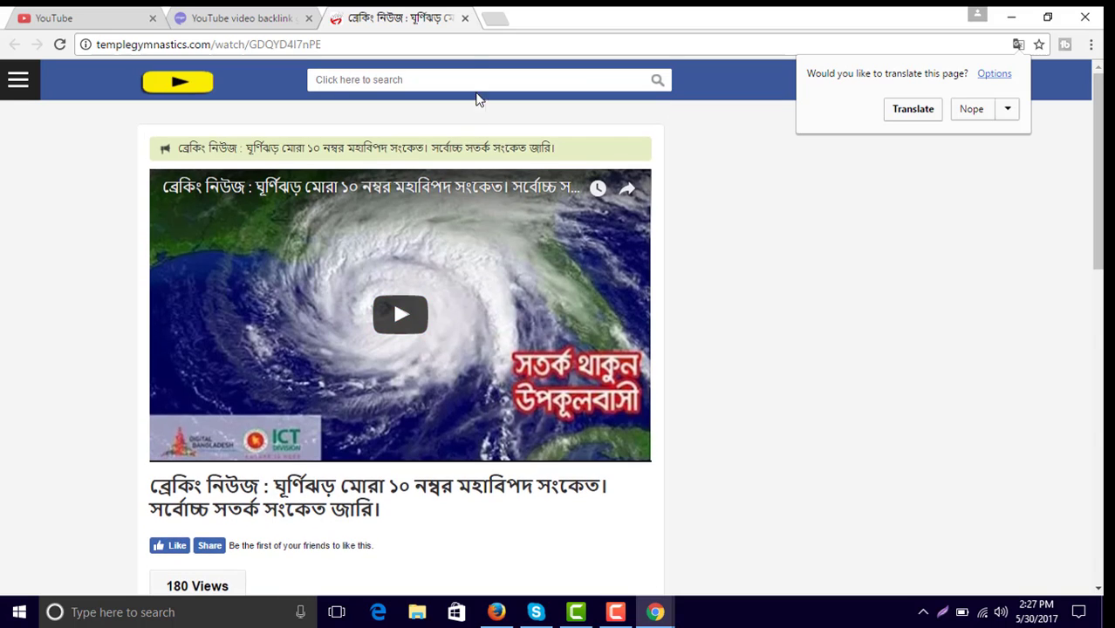
left_click(467, 18)
Open the bdixtube.ml backlink, check the video details on its page, and close it
scroll(387, 367, "down", 4)
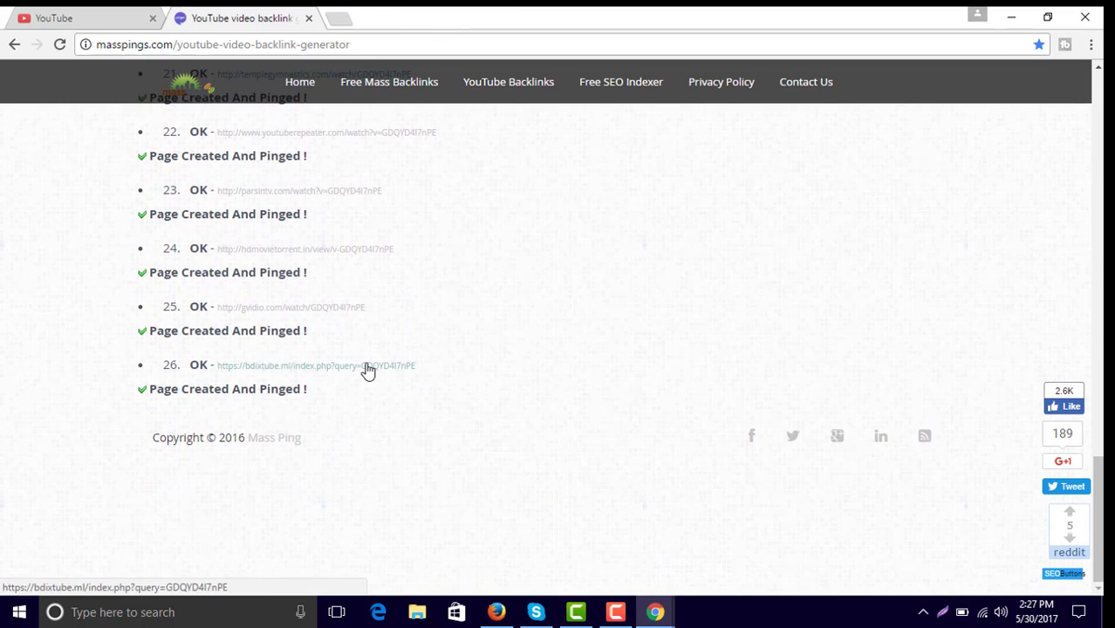
left_click(366, 367)
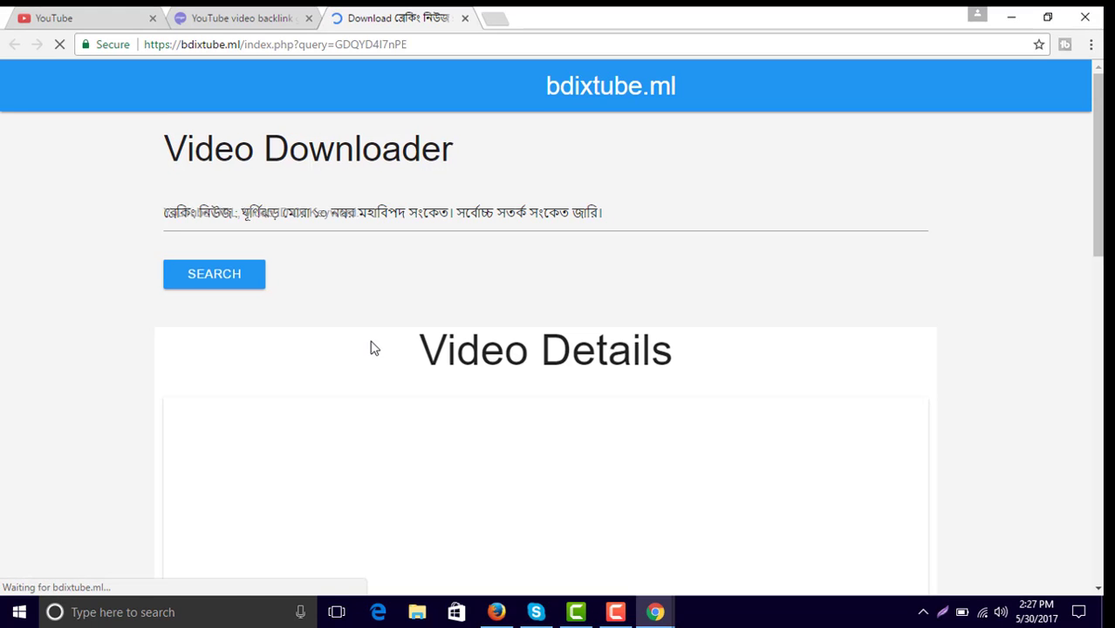
scroll(383, 393, "down", 3)
scroll(399, 428, "down", 2)
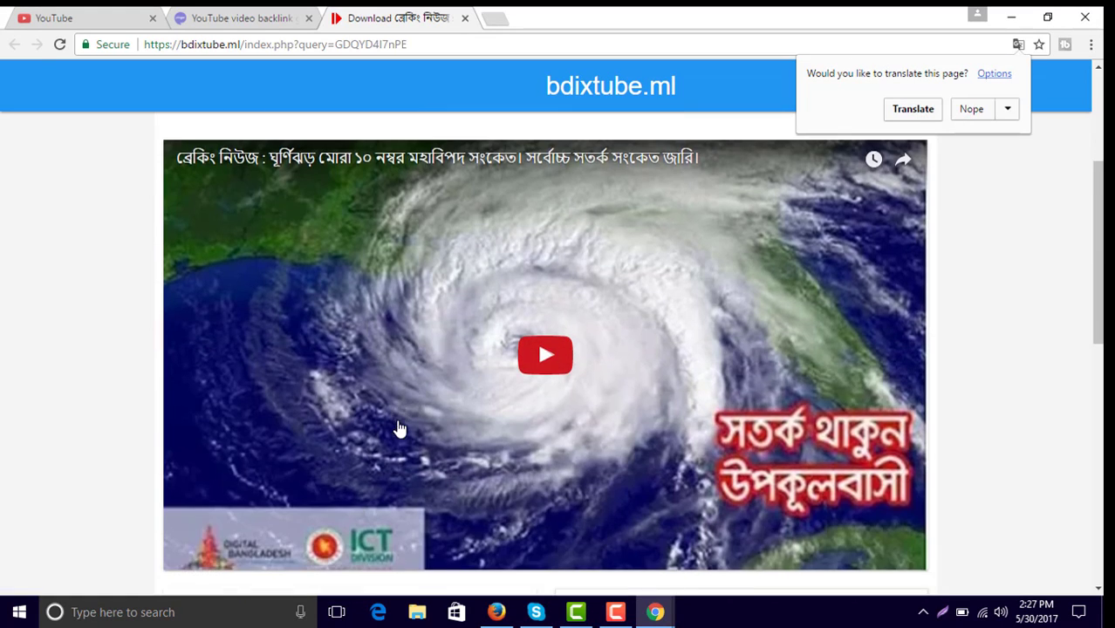
scroll(399, 429, "up", 5)
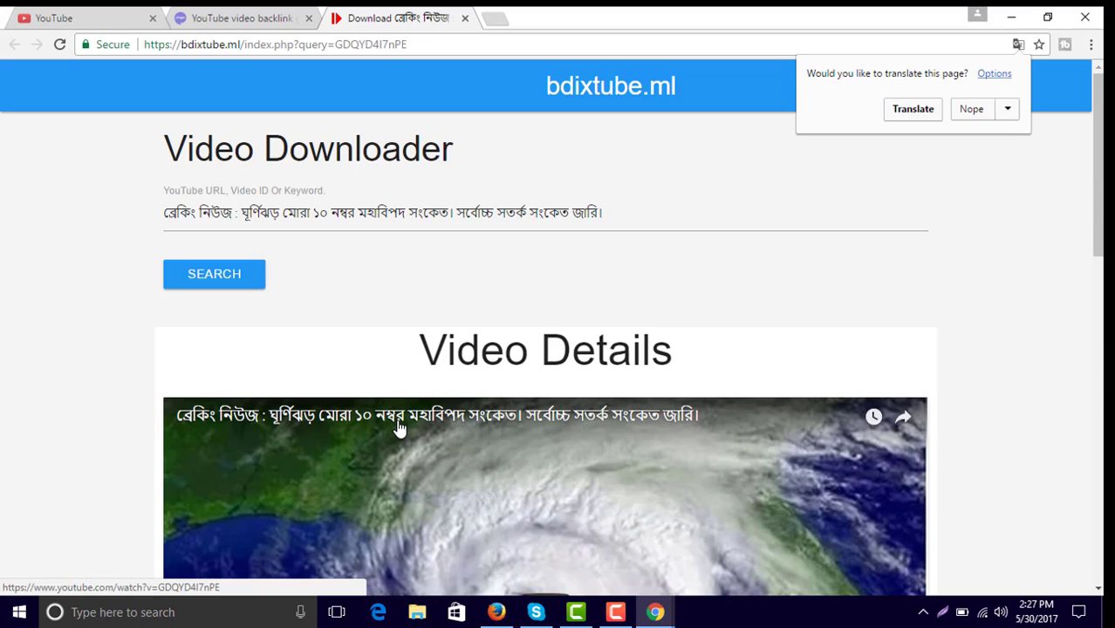
left_click(465, 17)
Review the newly submitted entries further down the list of generated backlinks
scroll(521, 387, "down", 2)
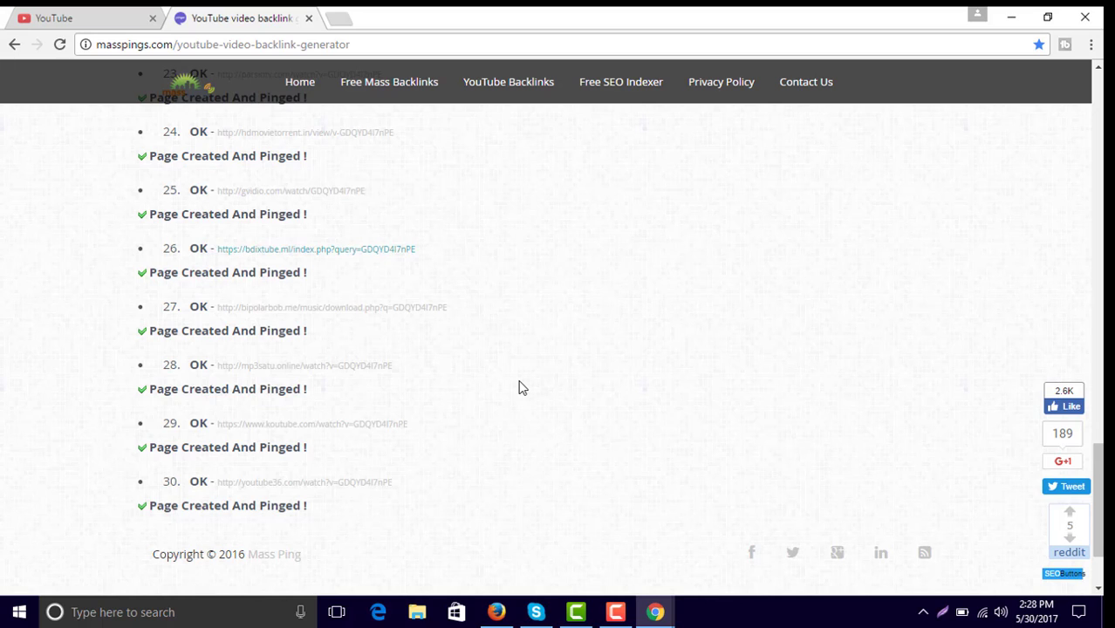
scroll(520, 387, "down", 2)
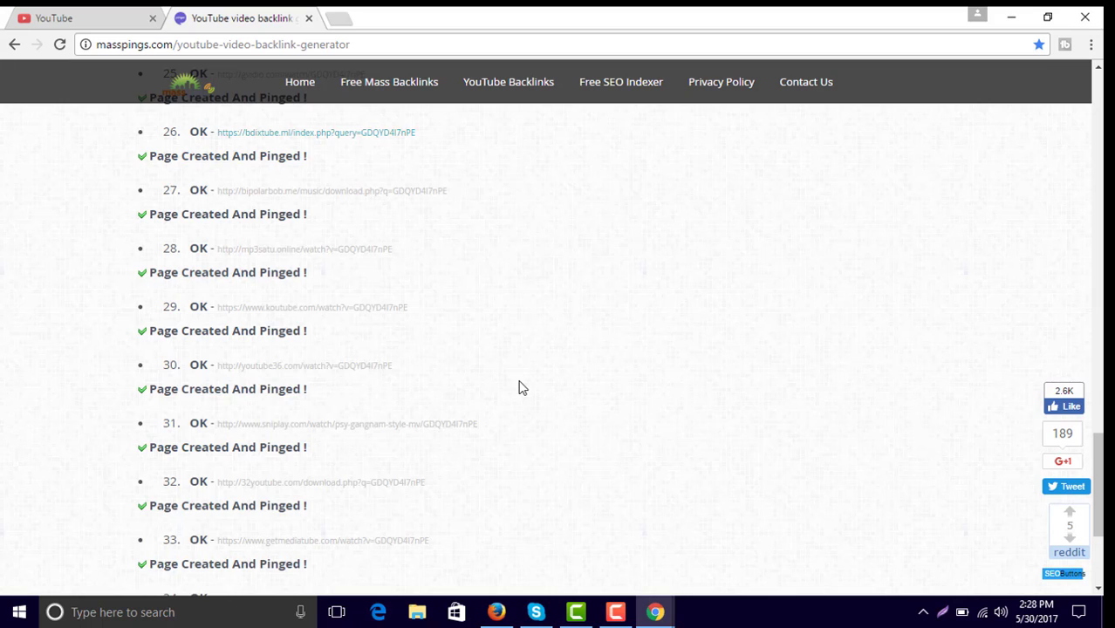
scroll(518, 387, "down", 4)
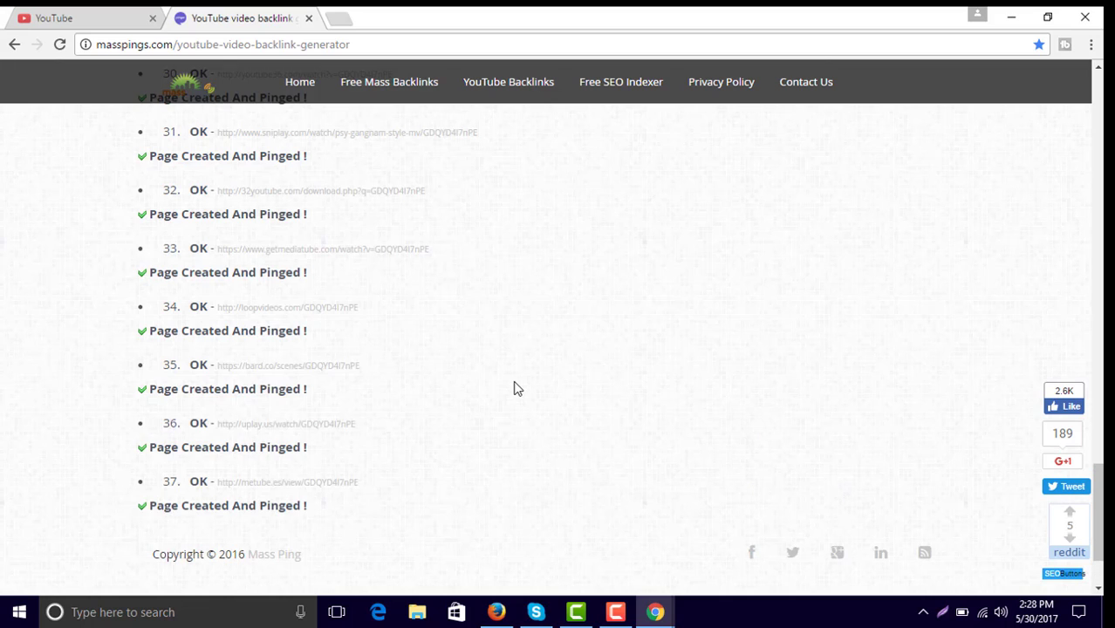
Open the bresdi.xyz backlink in entry 42 of the generated list and look over the embedded video and its description
scroll(490, 400, "down", 2)
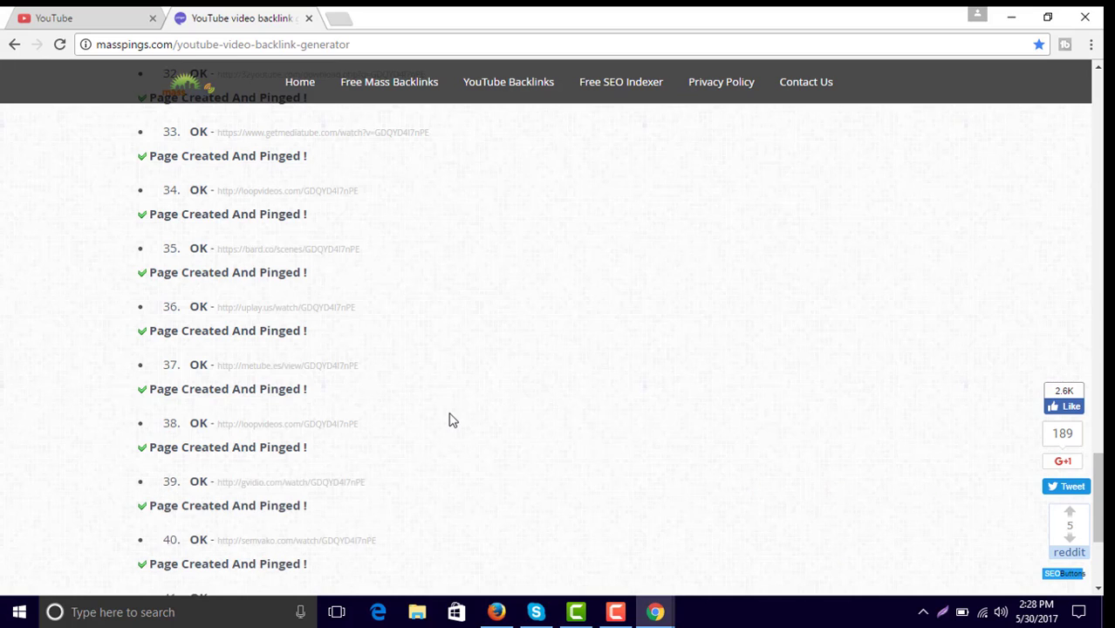
scroll(450, 418, "down", 3)
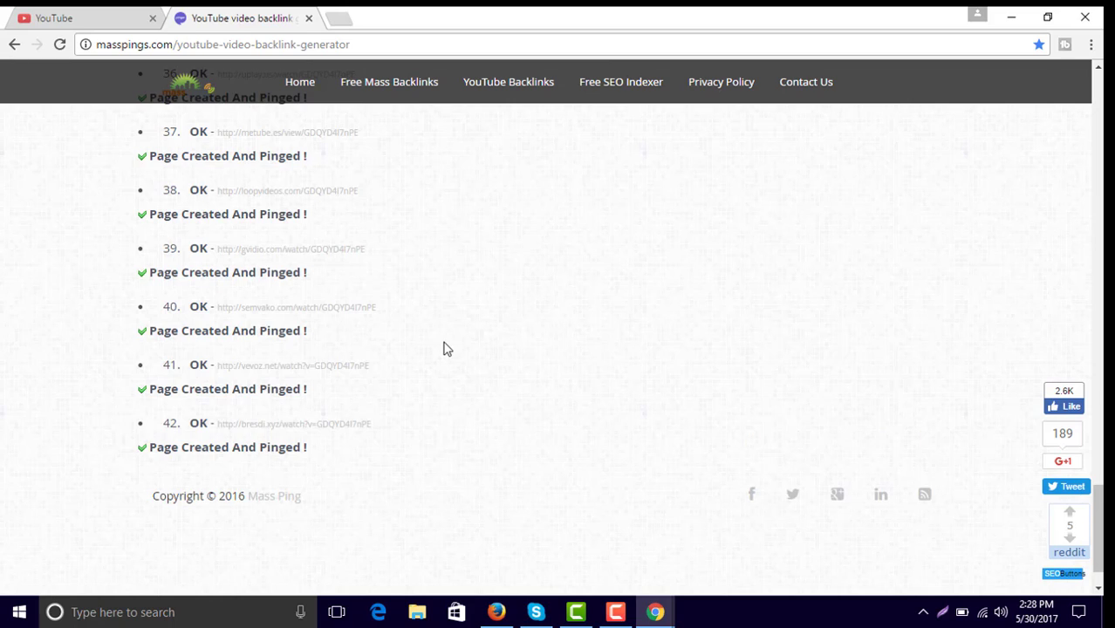
left_click(335, 425)
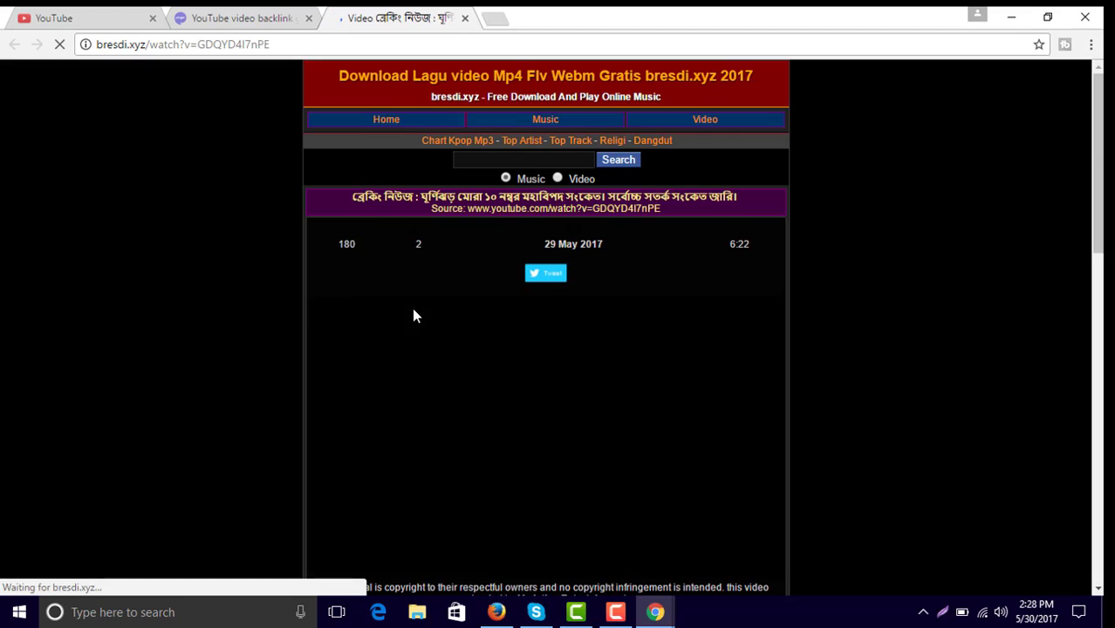
scroll(596, 319, "down", 3)
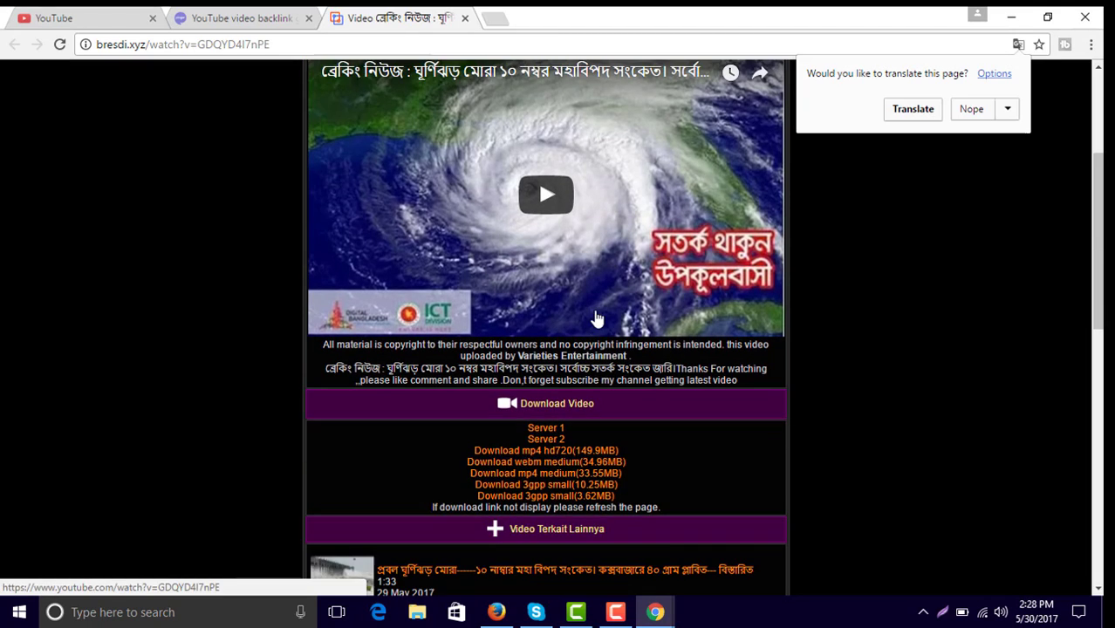
scroll(595, 319, "down", 3)
scroll(596, 317, "up", 1)
scroll(594, 309, "up", 5)
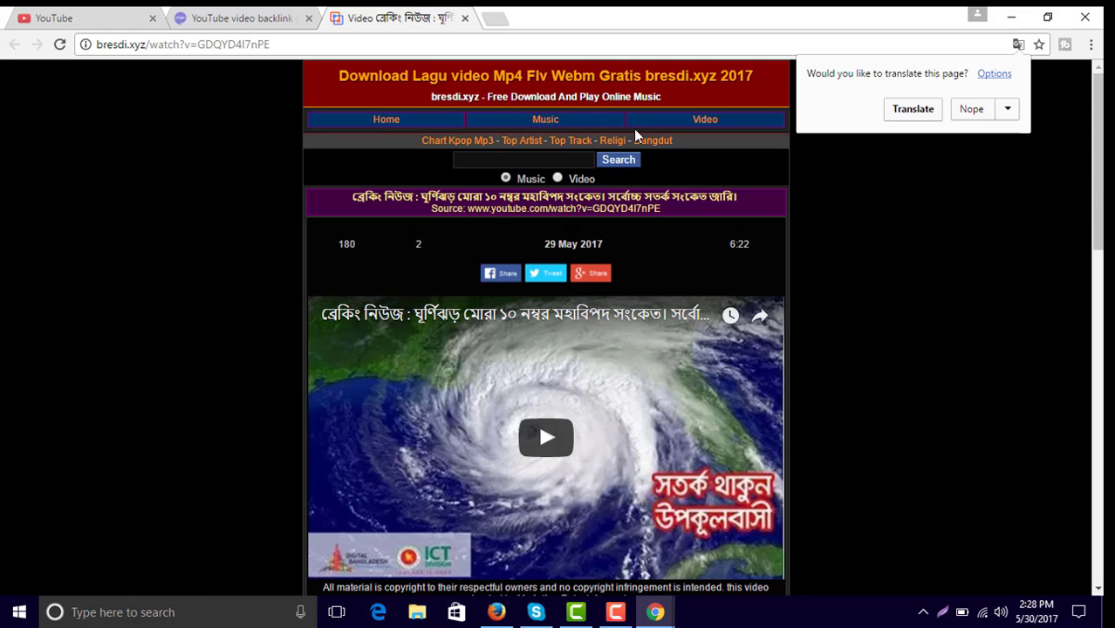
Examine the download links and related videos on the bresdi.xyz page, and close the page
scroll(609, 266, "down", 3)
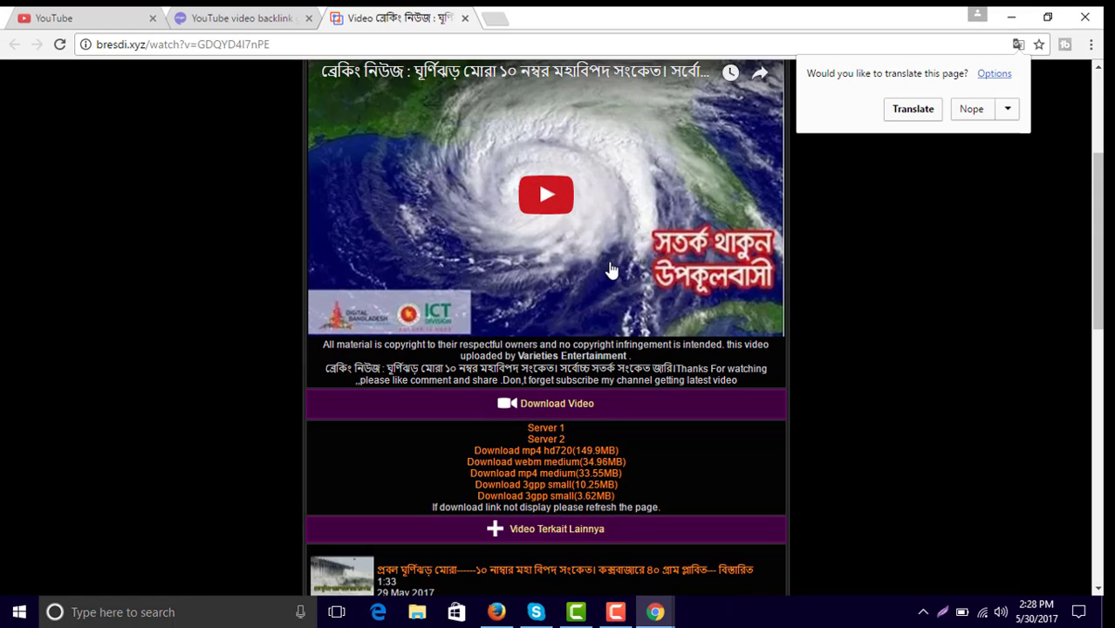
scroll(610, 270, "down", 3)
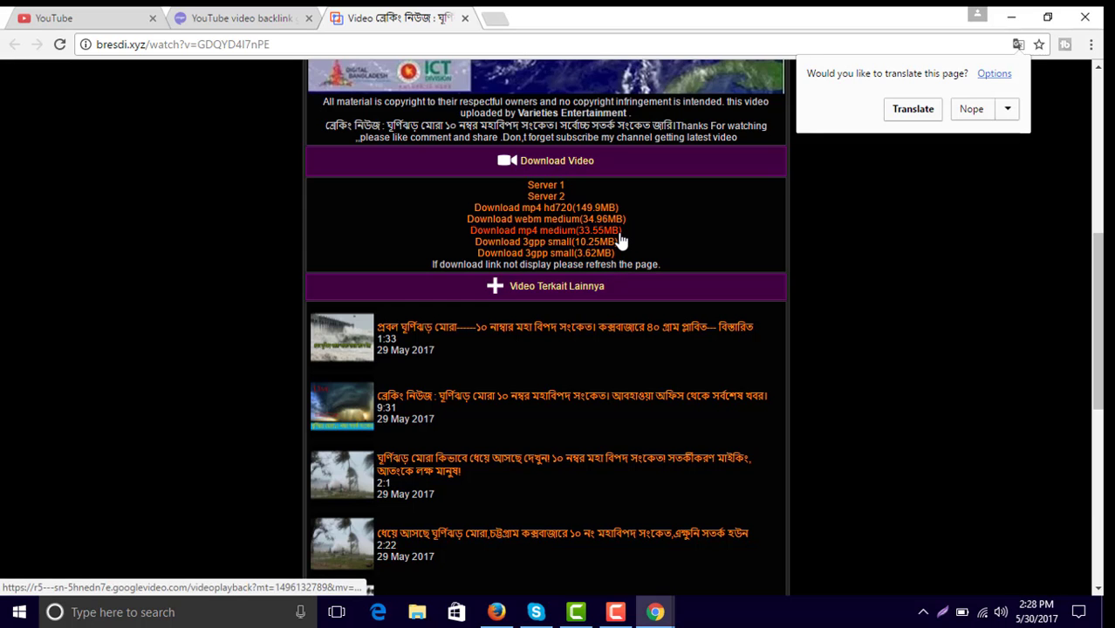
scroll(620, 239, "down", 4)
scroll(619, 240, "up", 10)
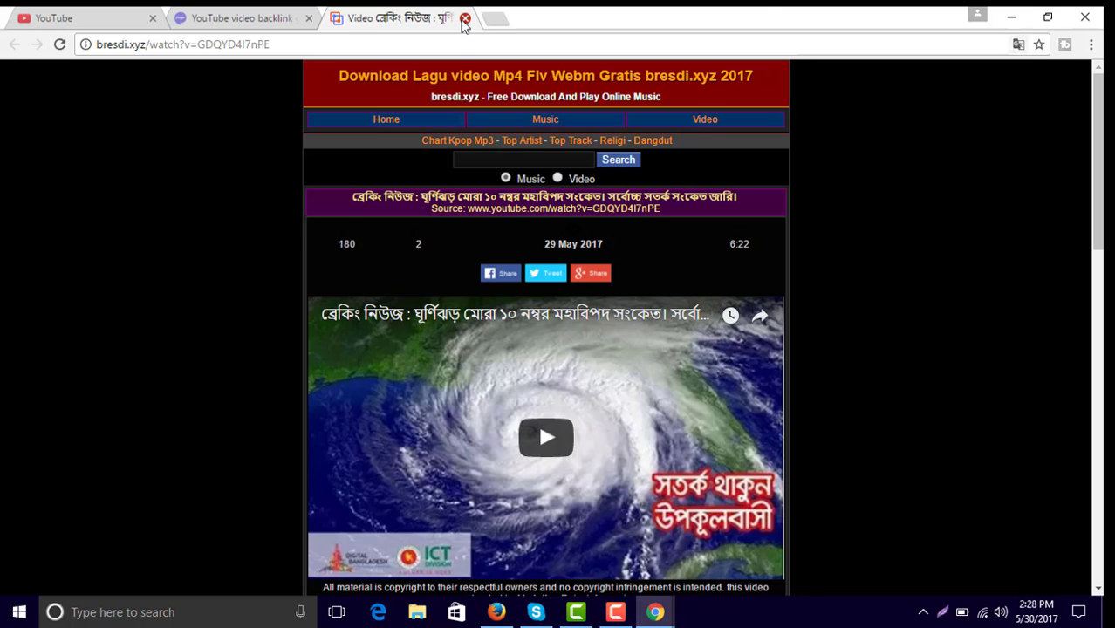
left_click(464, 19)
Review the remaining generated backlinks through entry 50, and close the backlink generator page
scroll(450, 271, "down", 5)
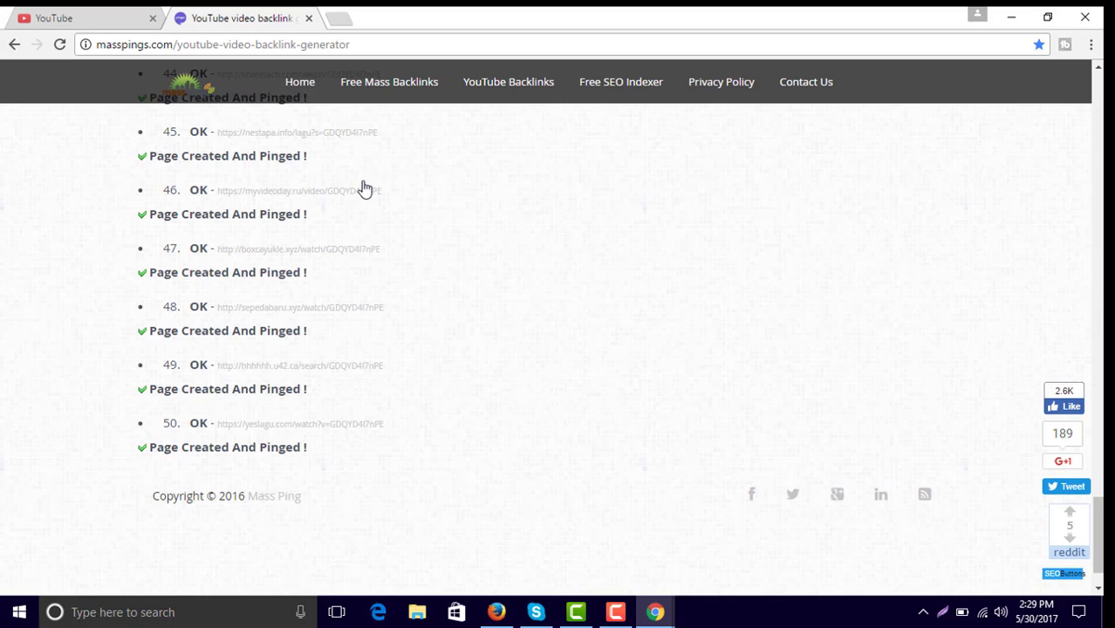
left_click(310, 19)
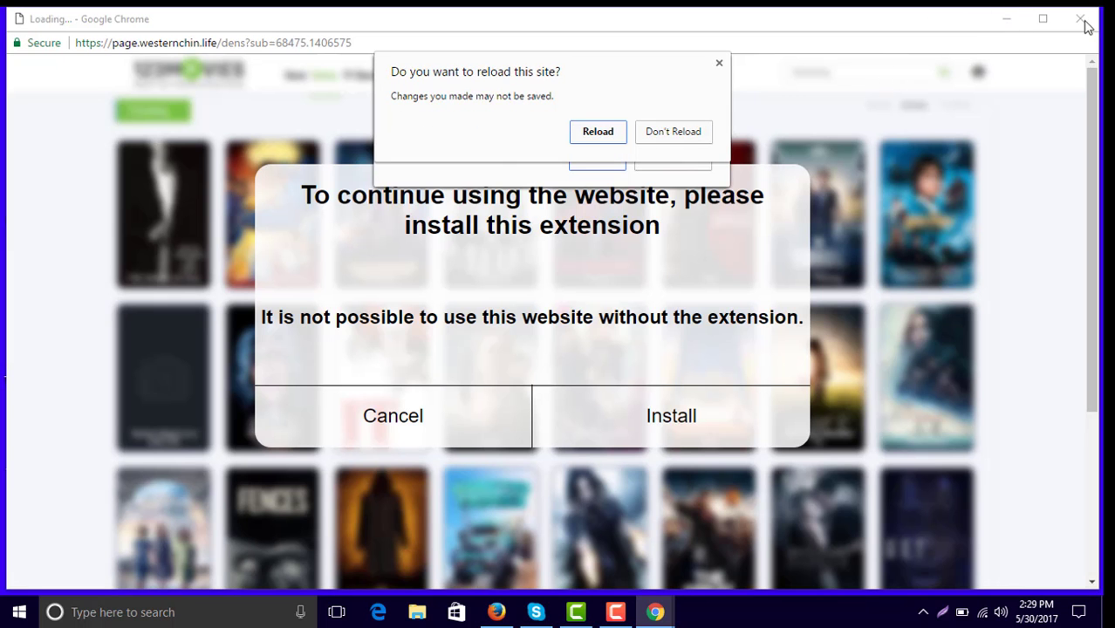
Decline the reload requests of the westernchin.life pop-up page and minimize its window
left_click(673, 132)
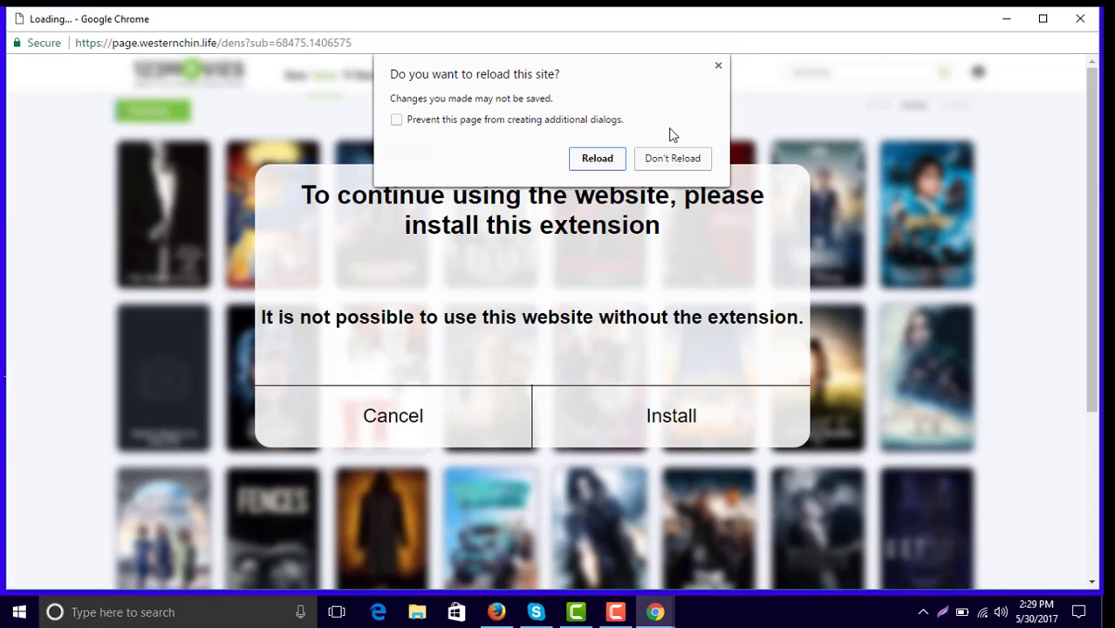
left_click(656, 160)
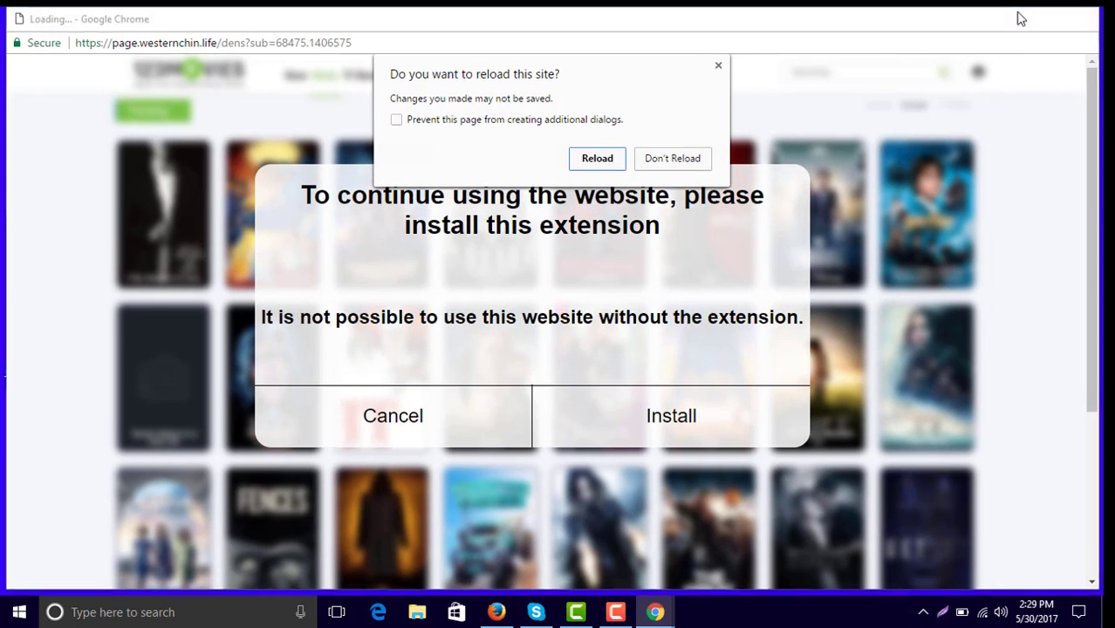
left_click(1013, 18)
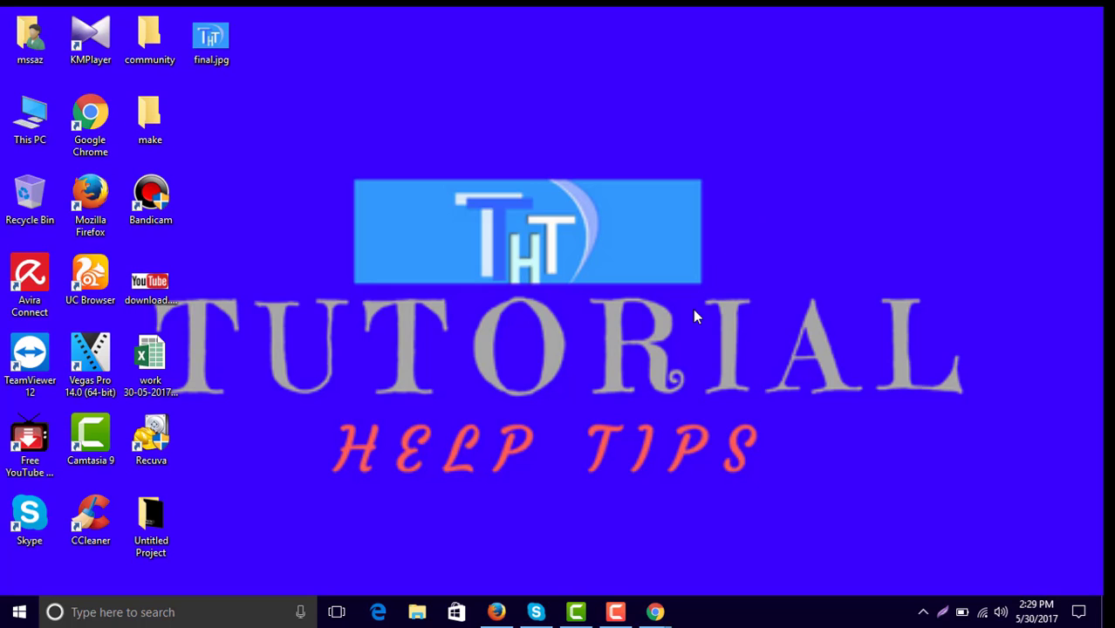